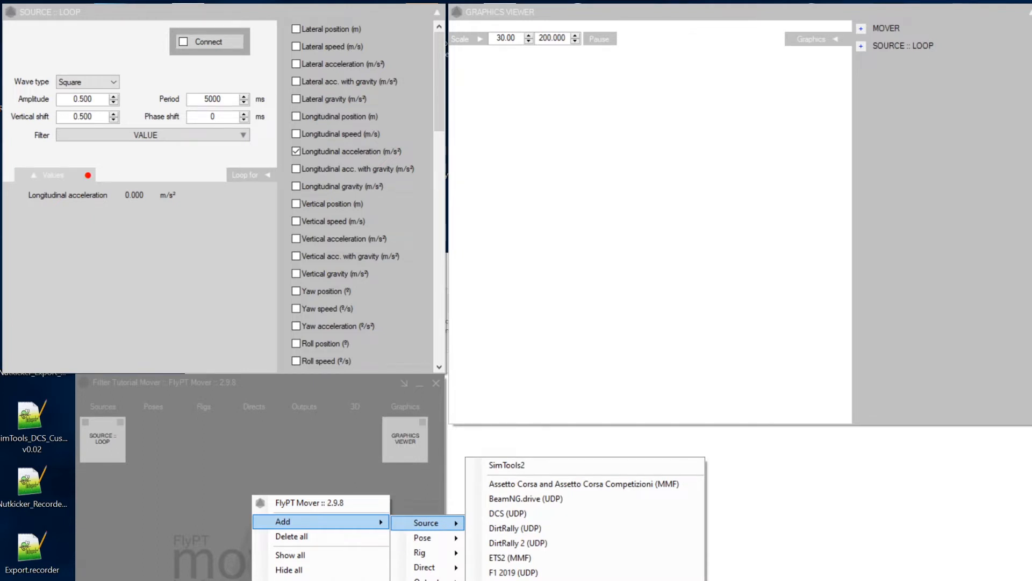
# Connect the square-wave loop source with longitudinal acceleration as its input
pyautogui.click(212, 211)
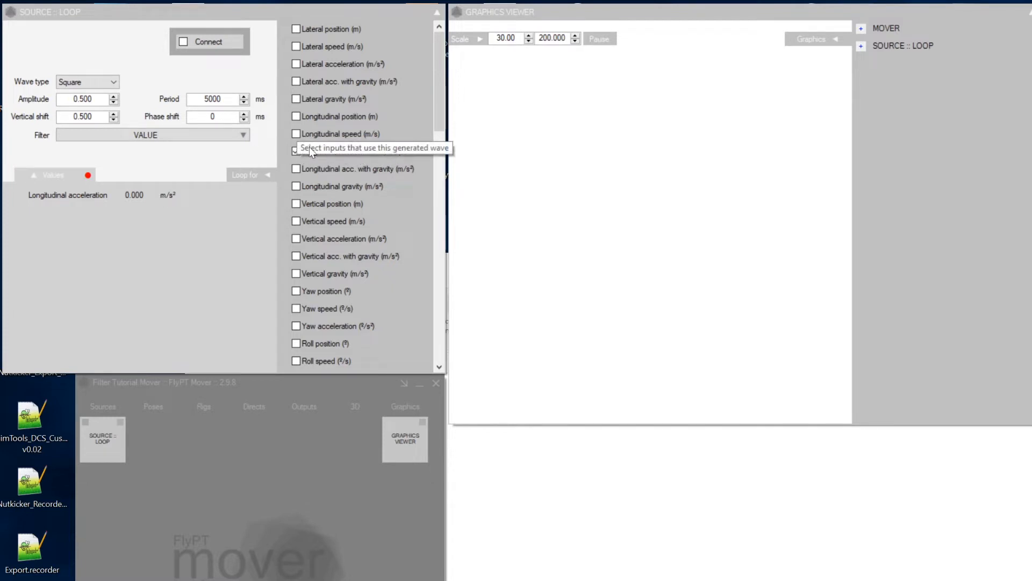
pyautogui.click(296, 149)
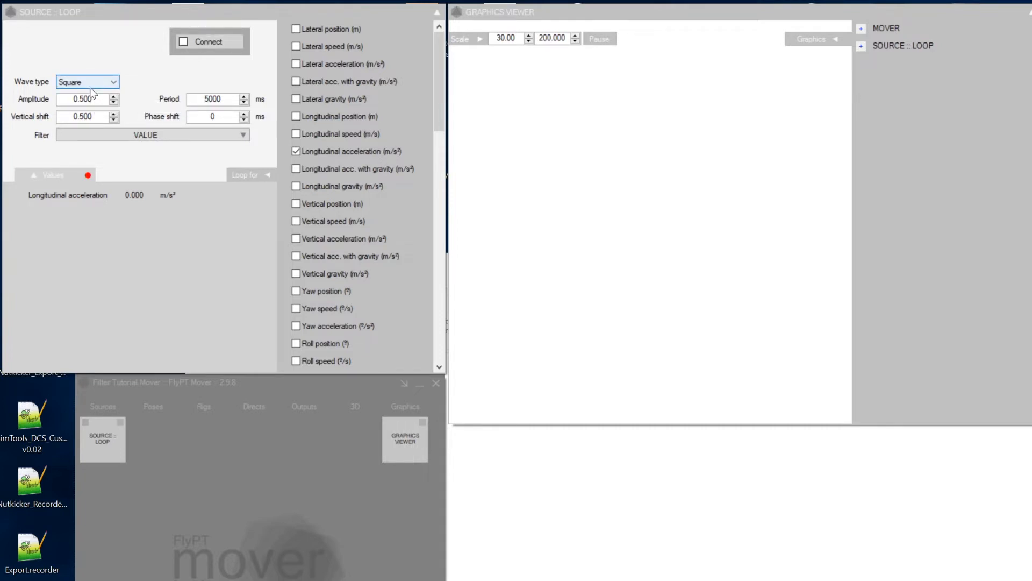
pyautogui.click(146, 135)
pyautogui.click(146, 134)
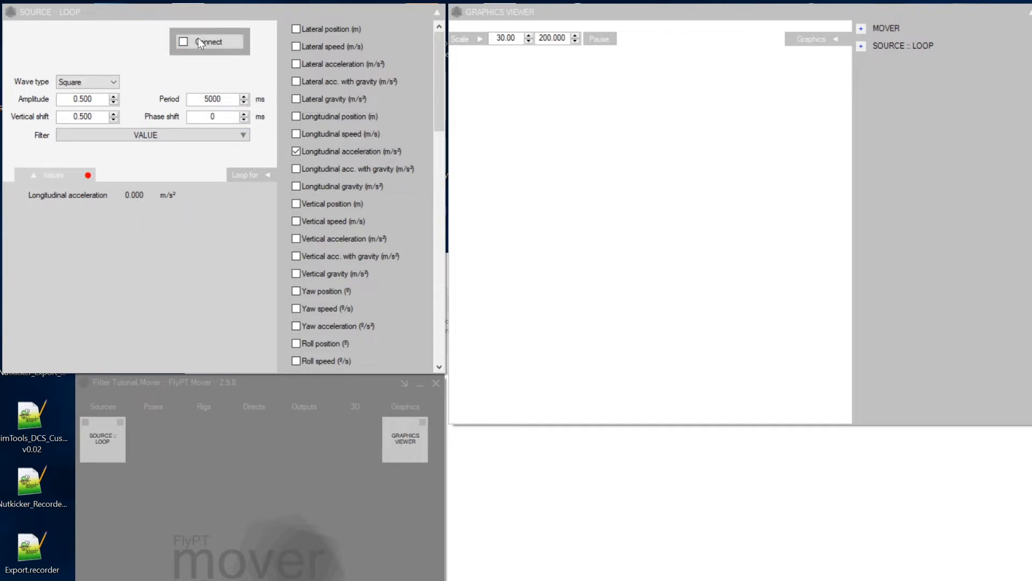
pyautogui.click(210, 43)
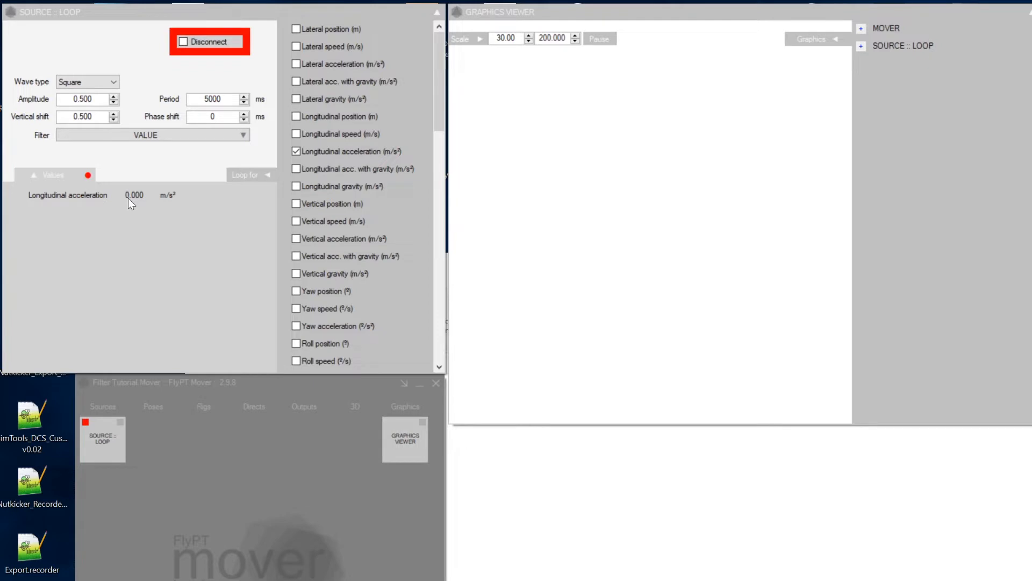
pyautogui.rightClick(198, 492)
pyautogui.moveTo(228, 520)
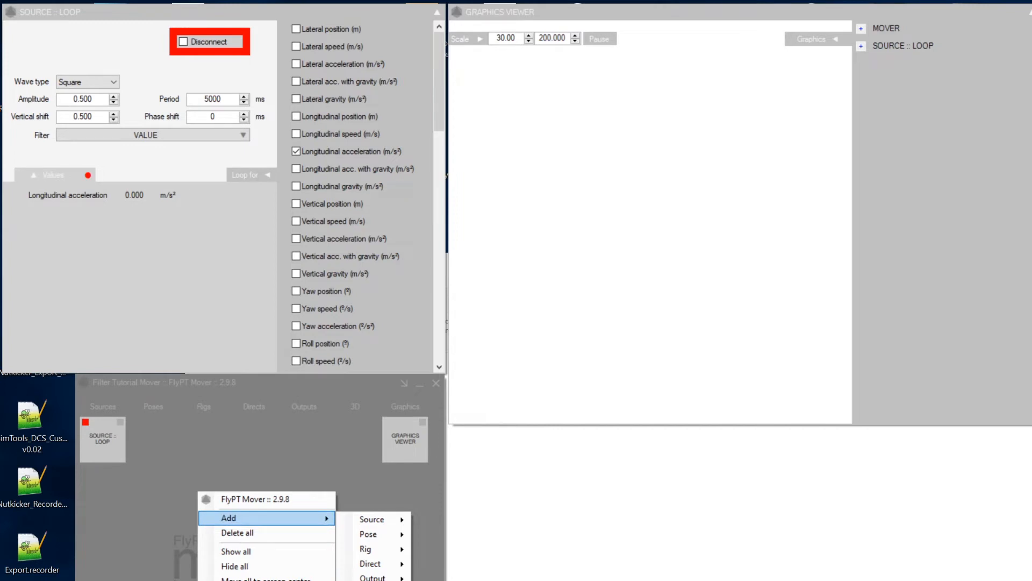
pyautogui.click(615, 348)
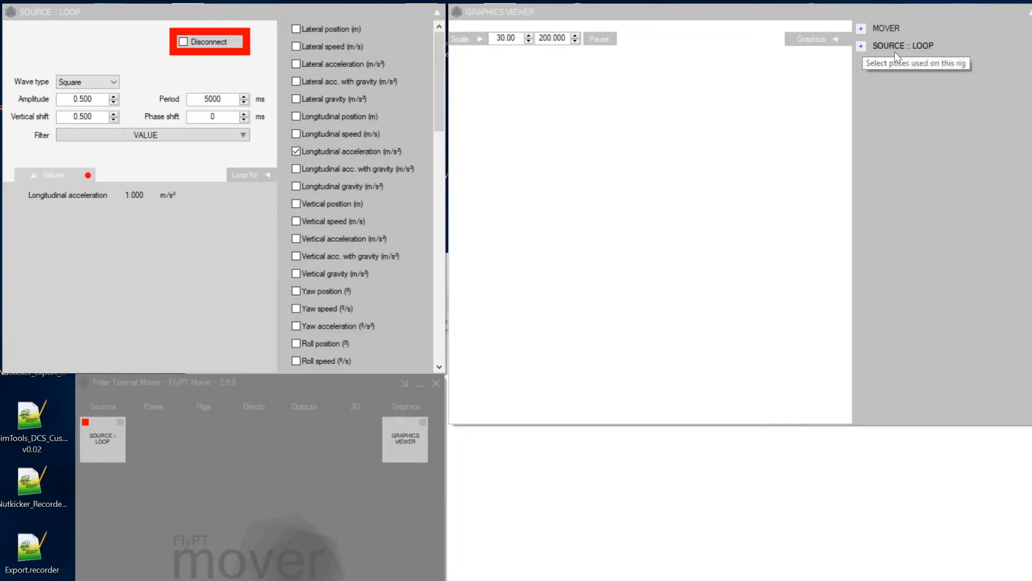
# Plot the loop source's original longitudinal acceleration in the graphics viewer
pyautogui.click(865, 46)
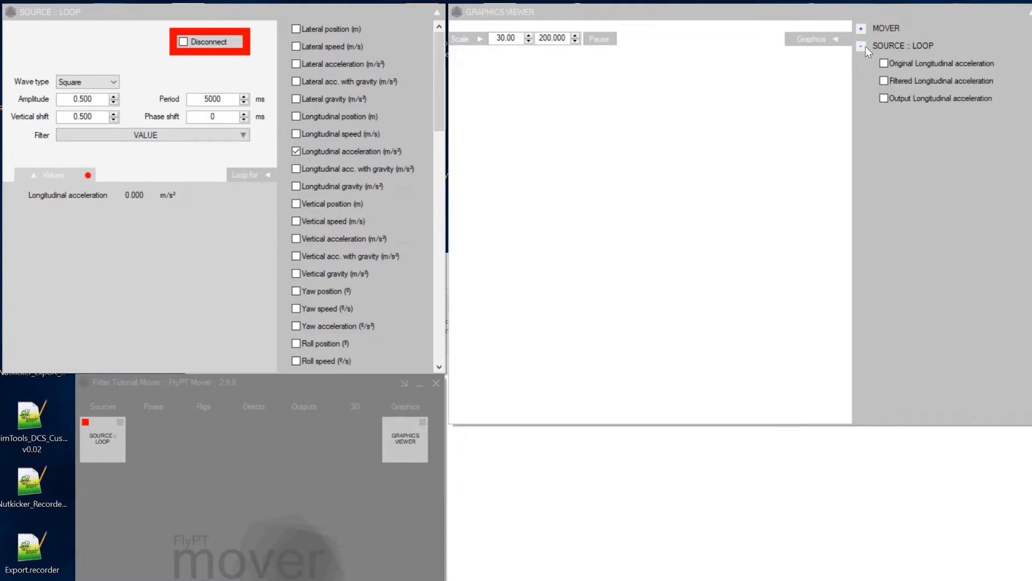
pyautogui.click(883, 63)
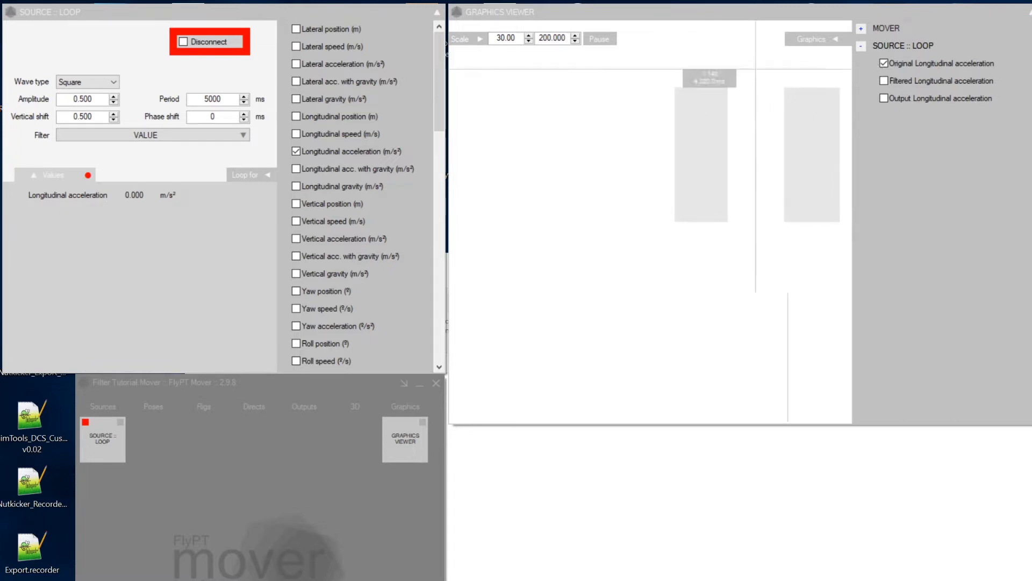
# Set the loop source's wave period to 30000 ms
pyautogui.click(222, 99)
pyautogui.moveTo(222, 100); pyautogui.dragTo(203, 99)
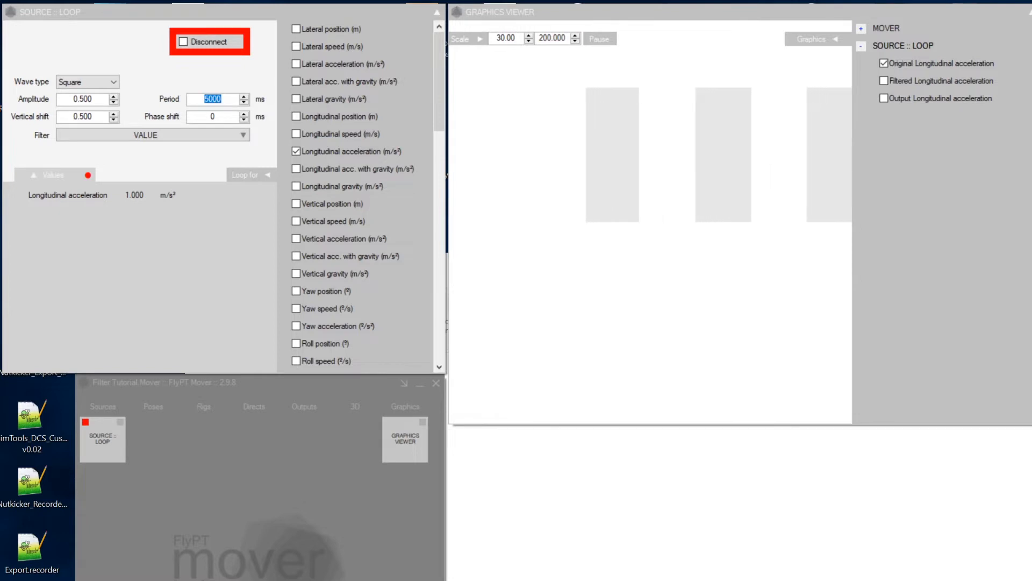
pyautogui.write('3000')
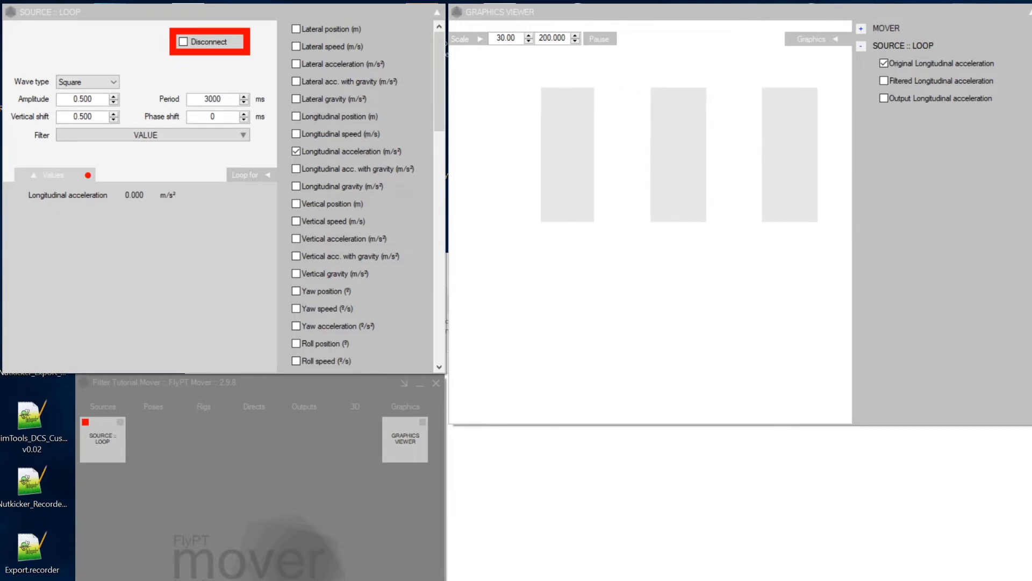
pyautogui.write('0')
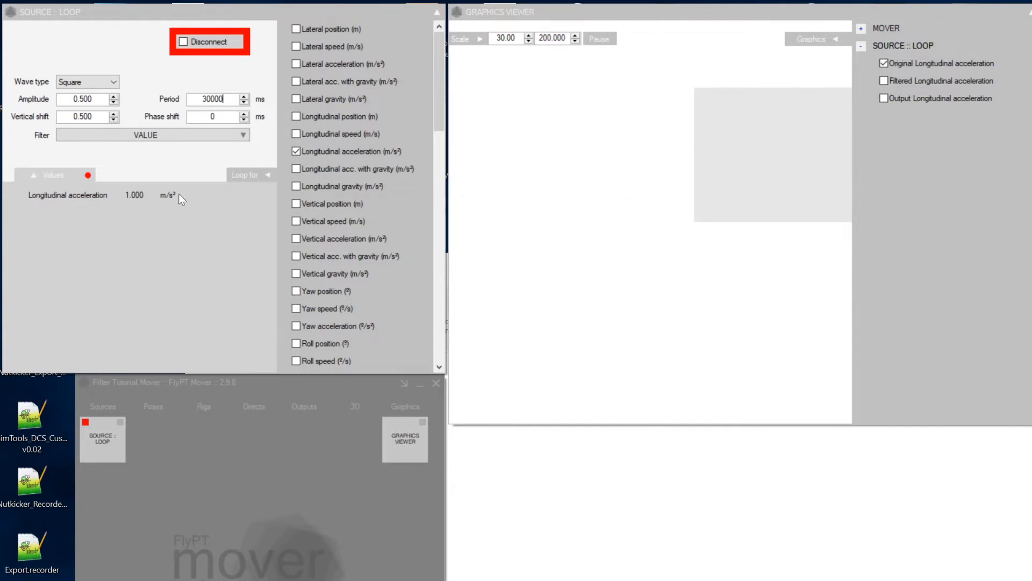
# Apply an EMALP filter with strength 2000 to the loop source's value and add the output longitudinal acceleration to the plot
pyautogui.click(144, 137)
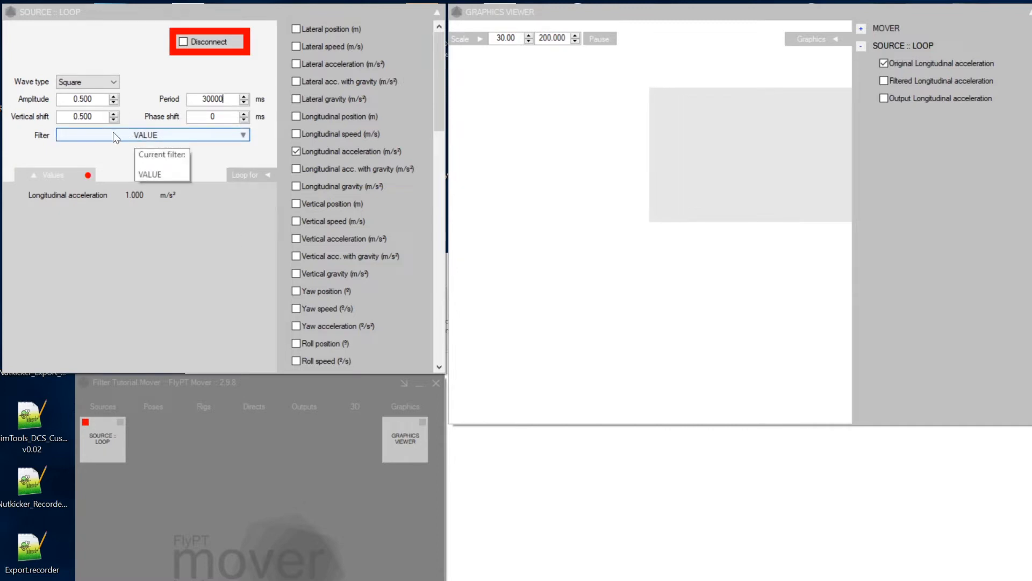
pyautogui.click(150, 134)
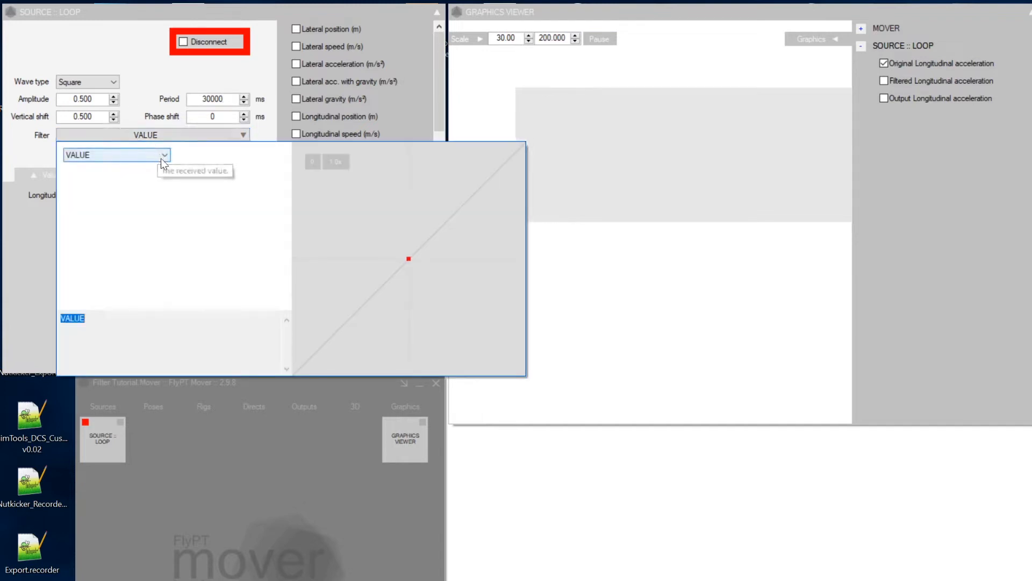
pyautogui.click(161, 156)
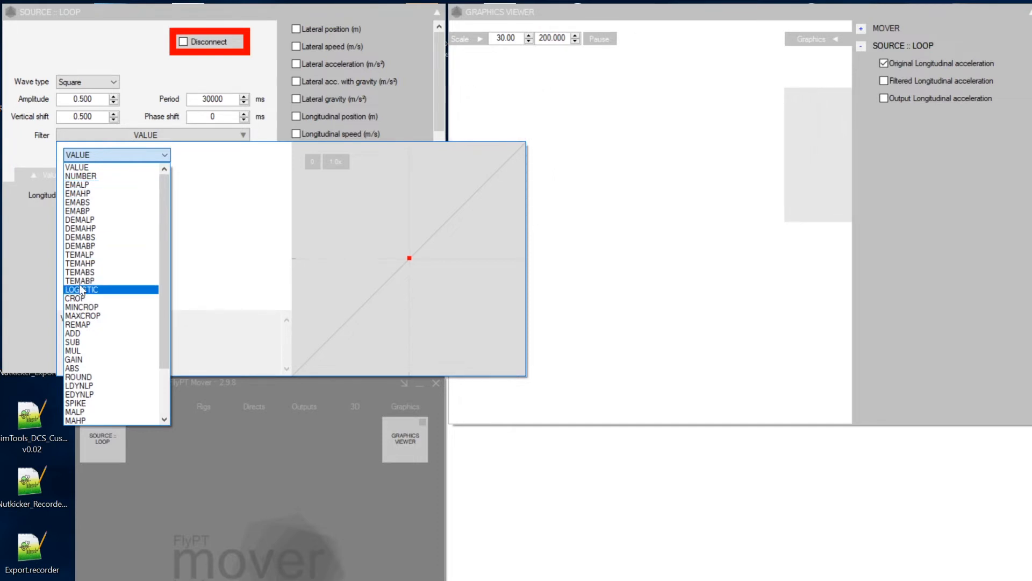
pyautogui.click(97, 186)
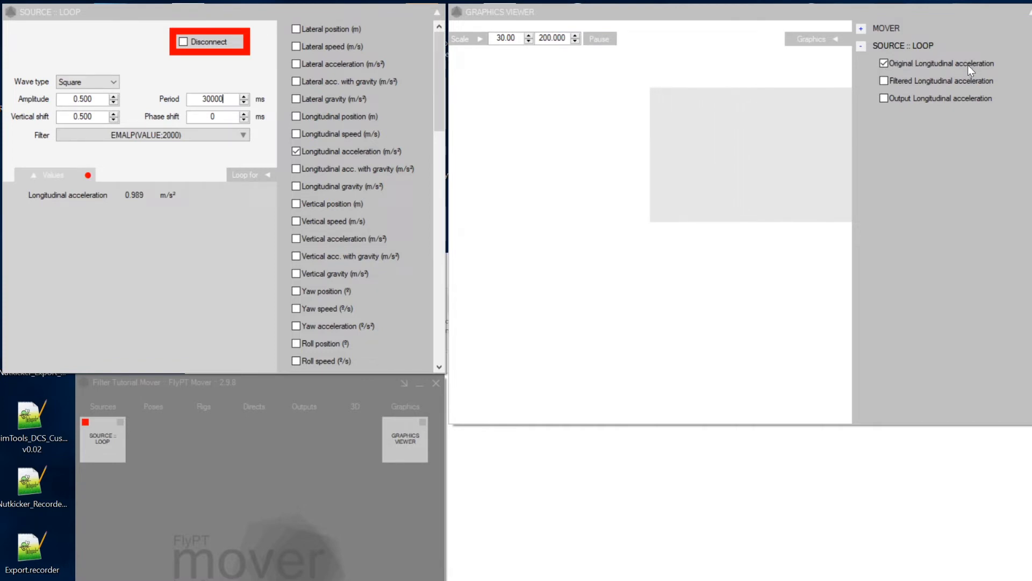
pyautogui.click(884, 98)
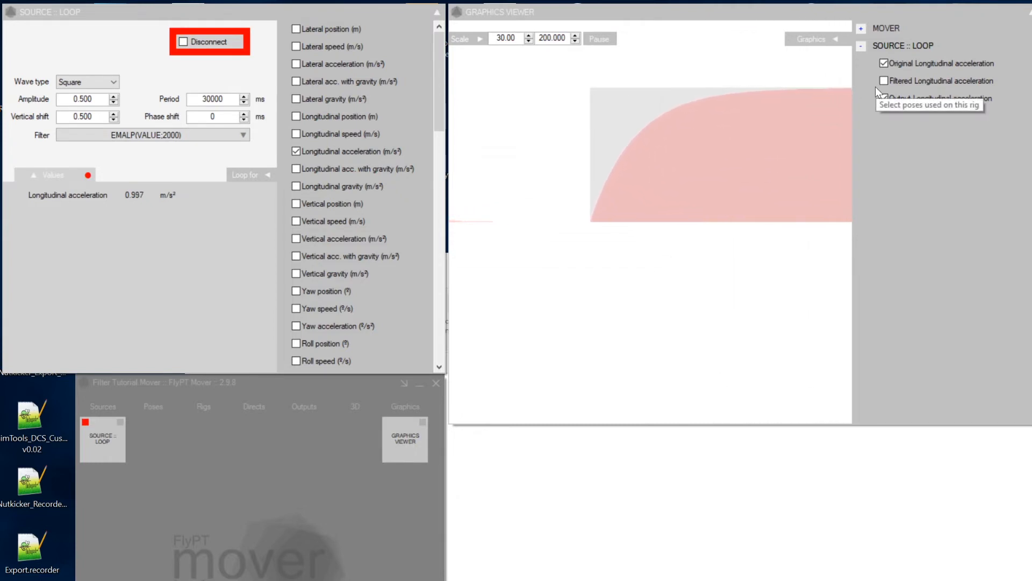
# Nest a second EMALP filter with a smoothing strength of 2000 inside the existing EMALP filter
pyautogui.click(205, 134)
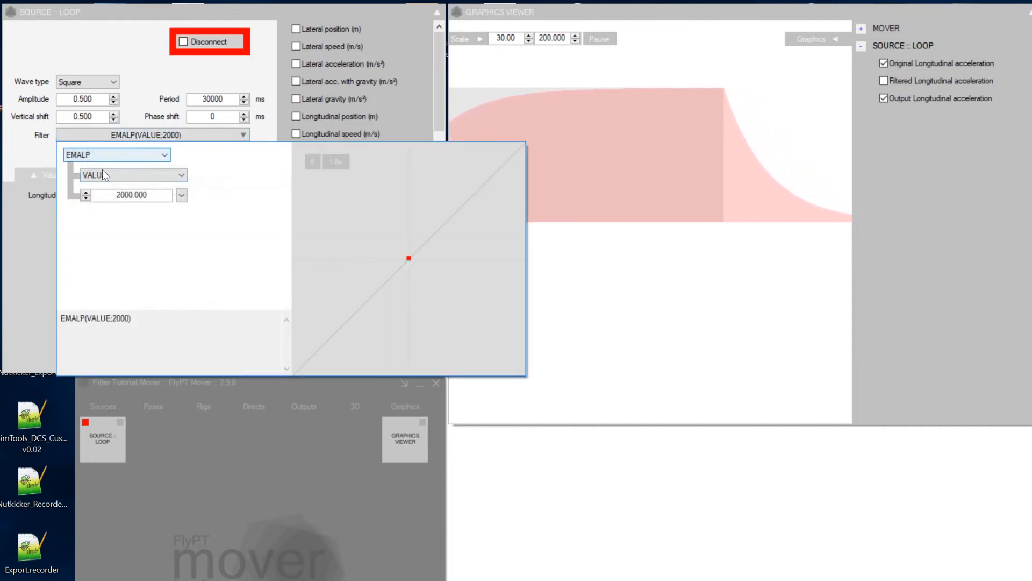
pyautogui.click(106, 174)
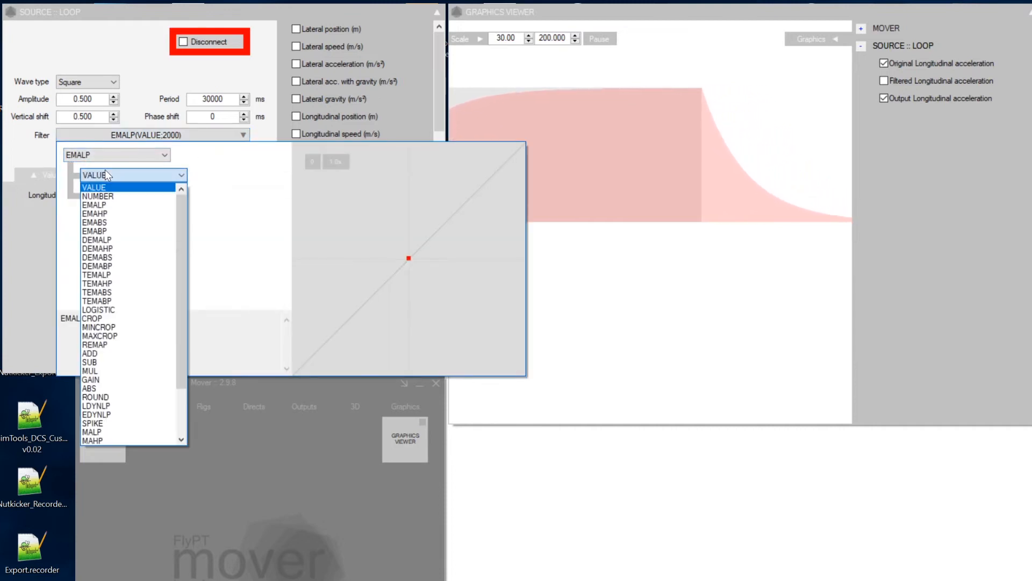
pyautogui.click(104, 204)
pyautogui.doubleClick(149, 215)
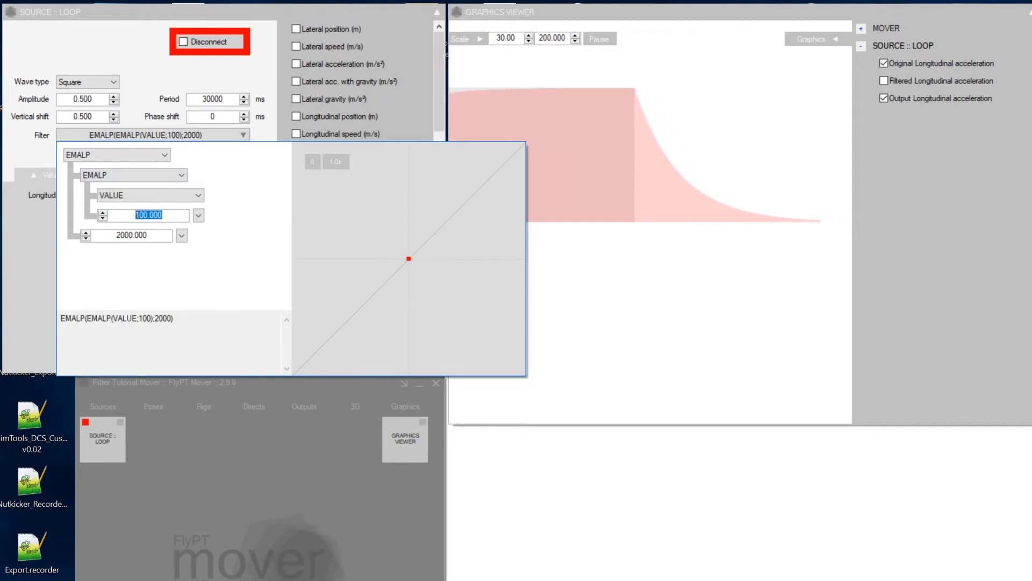
pyautogui.write('2')
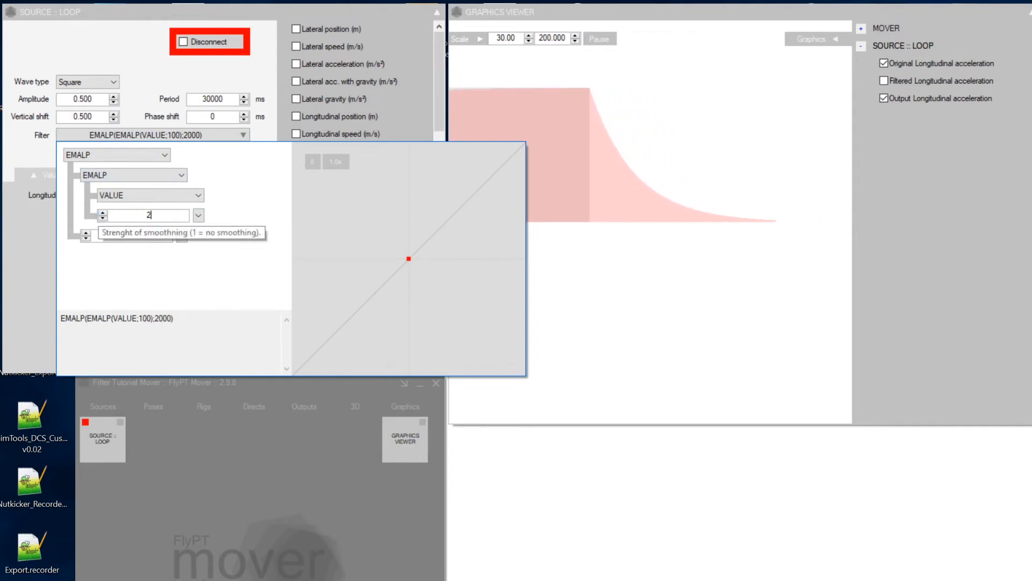
pyautogui.write('000')
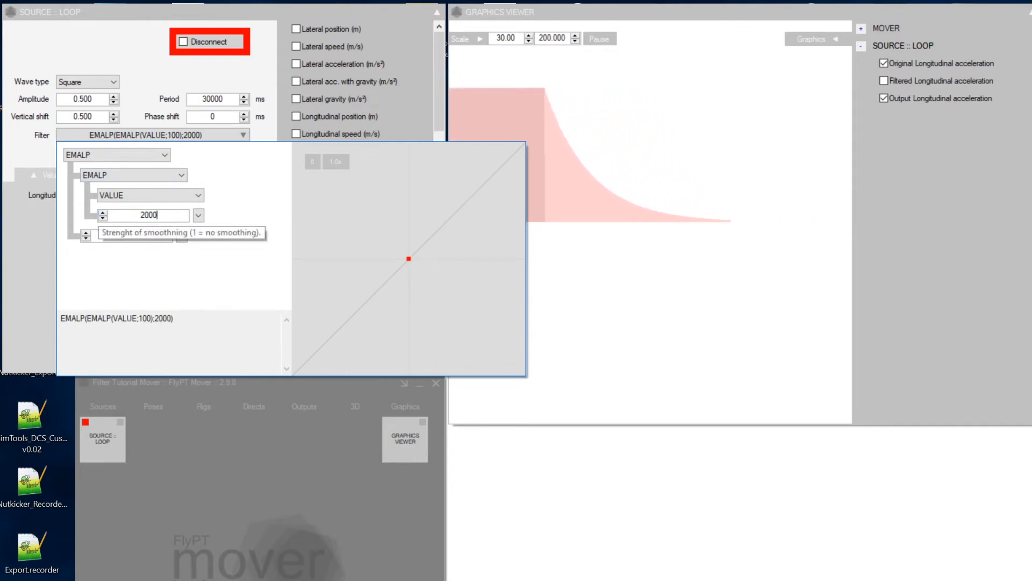
pyautogui.press('Return')
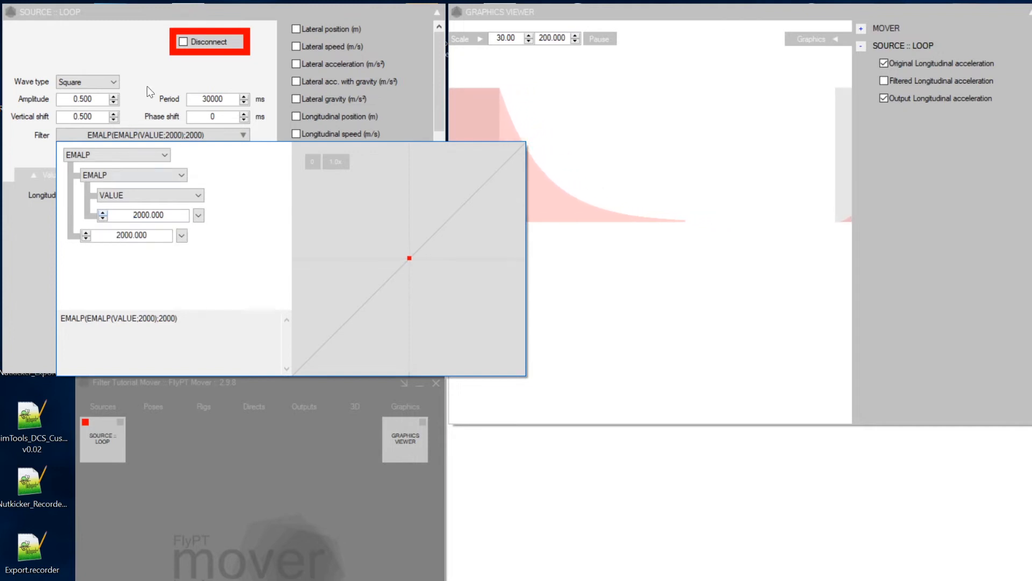
pyautogui.click(195, 69)
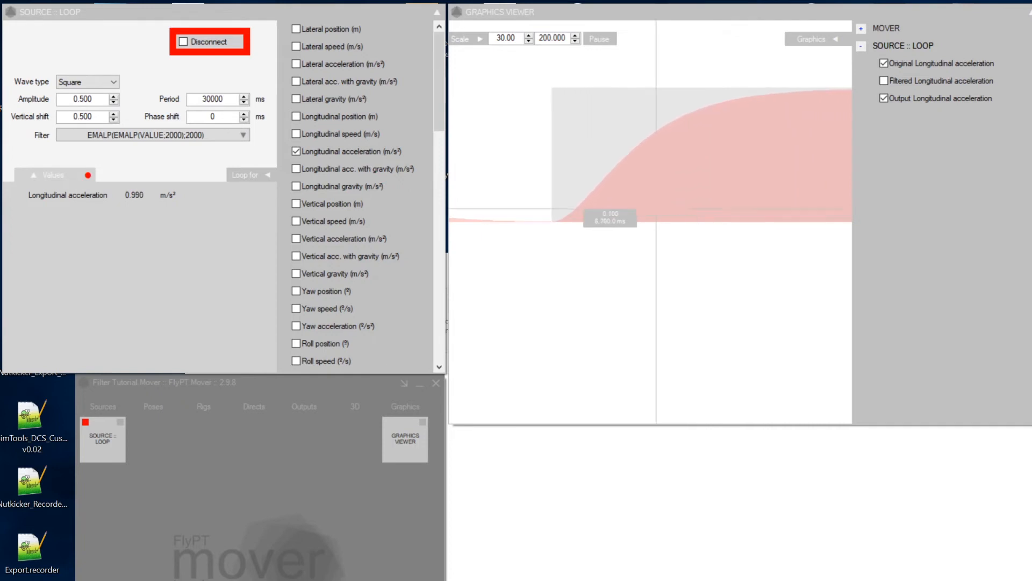
# Remove the nested EMALP filter so the loop source uses only EMALP(VALUE;2000)
pyautogui.click(228, 134)
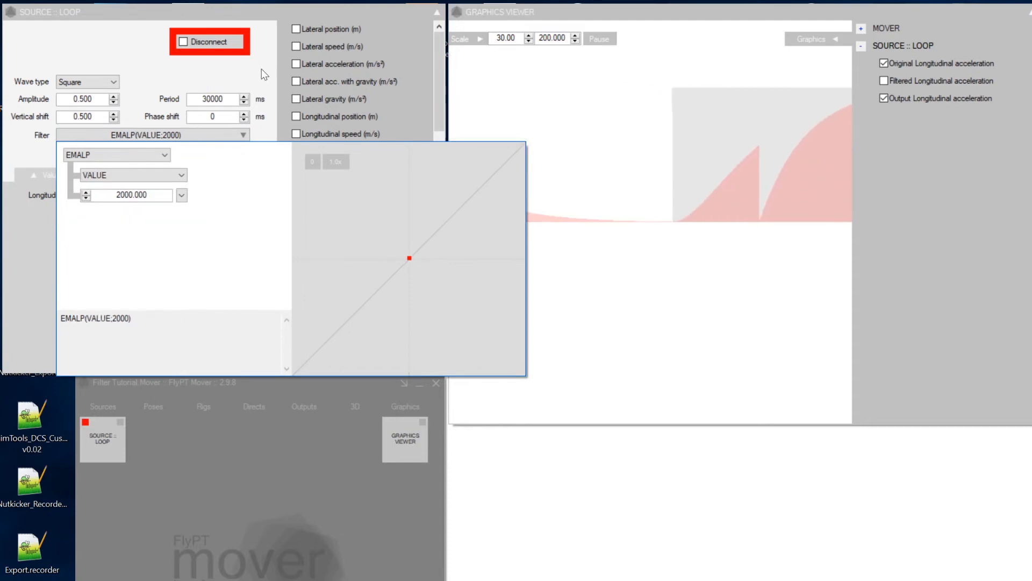
pyautogui.click(261, 68)
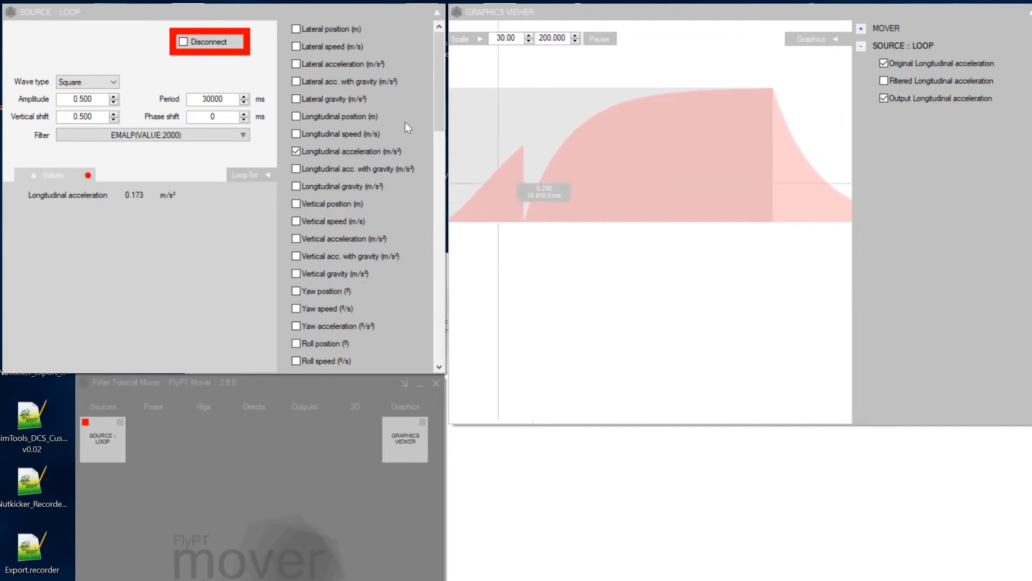
# Examine the EMALP smoothing strength and the calculation rate and filter transition time in the program options
pyautogui.click(123, 135)
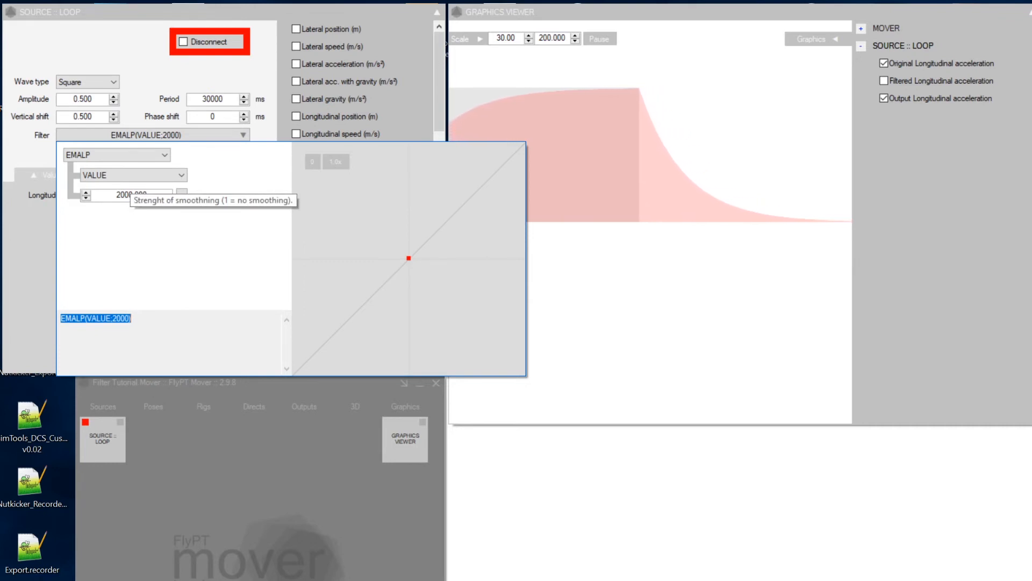
pyautogui.click(349, 574)
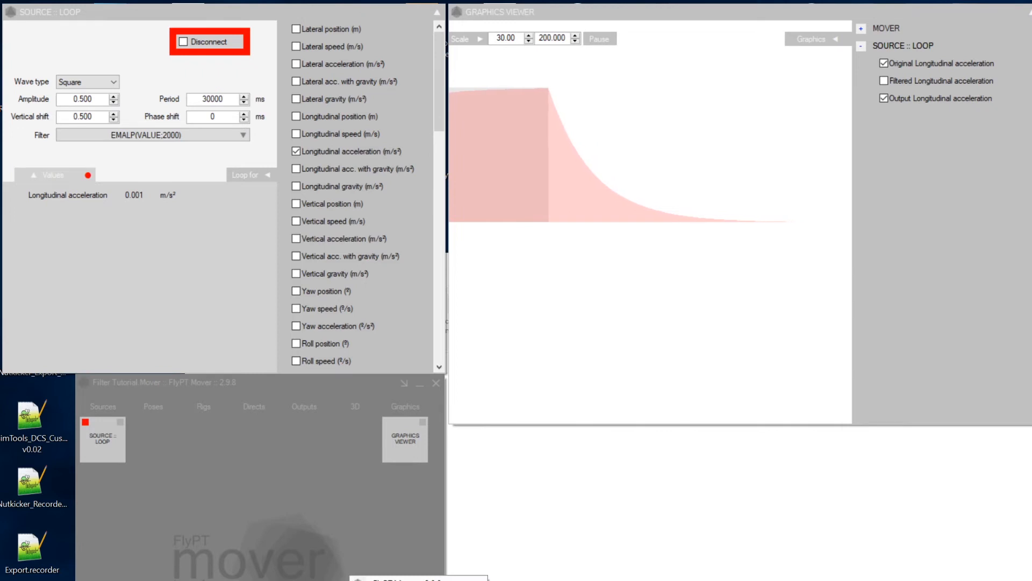
pyautogui.click(385, 580)
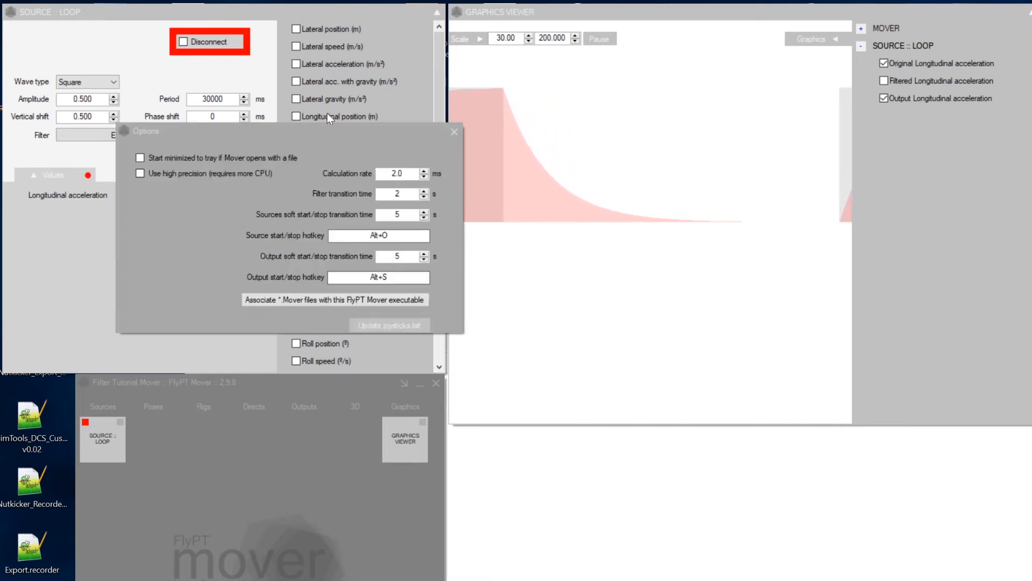
pyautogui.moveTo(324, 131); pyautogui.dragTo(301, 134)
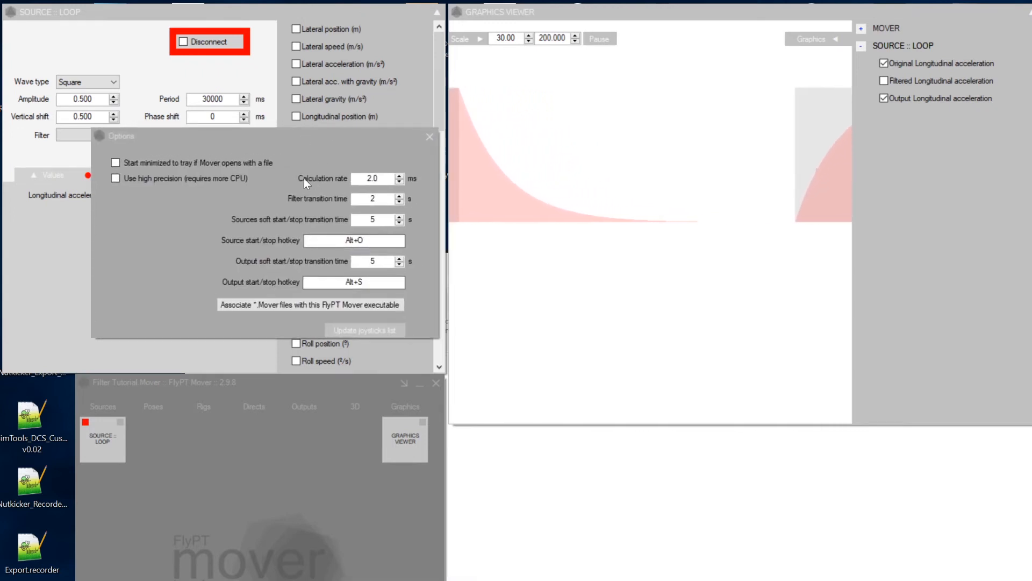
pyautogui.moveTo(375, 177)
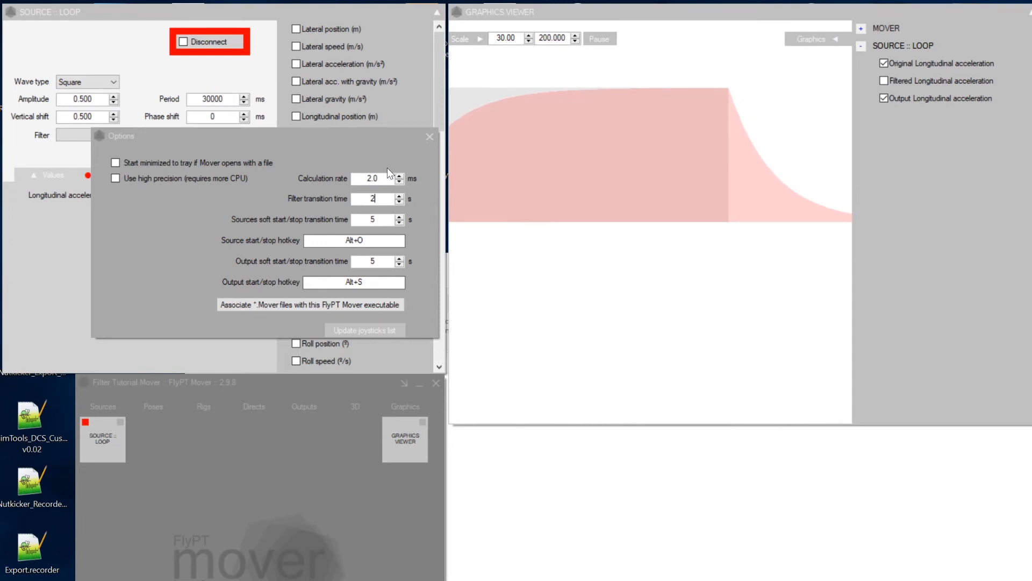
pyautogui.click(430, 136)
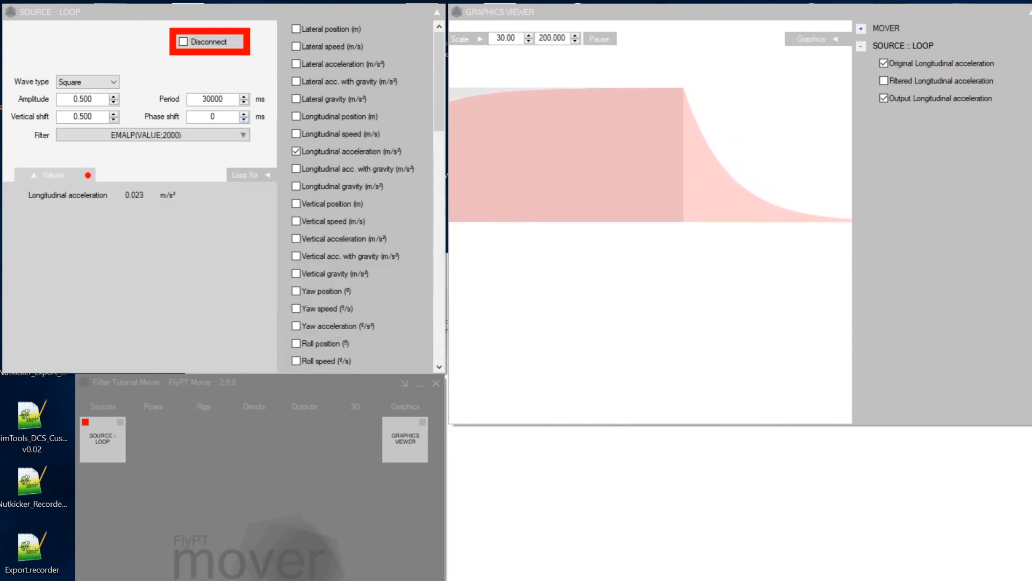
# Pause the graphics viewer and compare the filtered output curve with the EMALP filter's smoothing strength
pyautogui.click(180, 134)
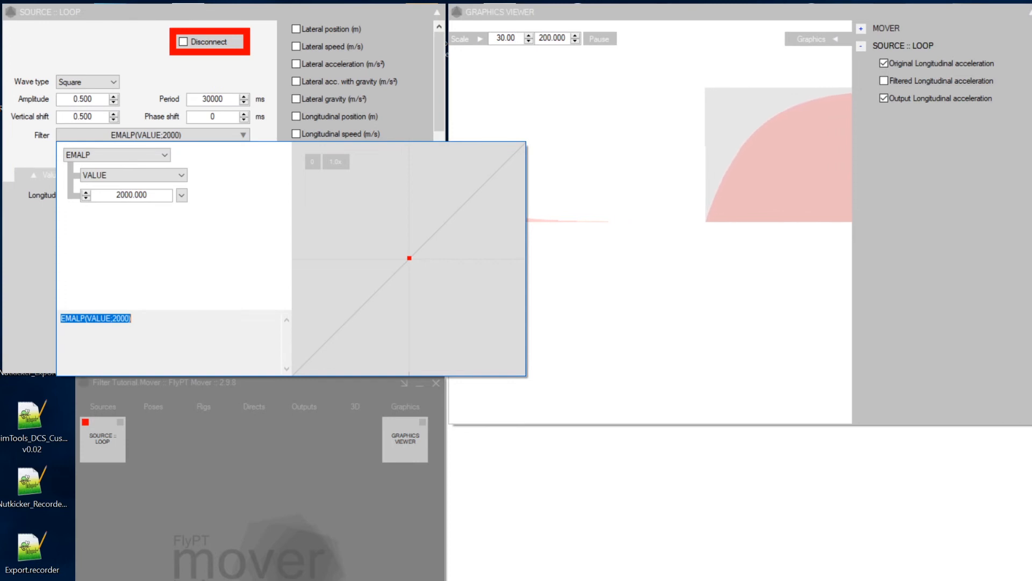
pyautogui.click(602, 44)
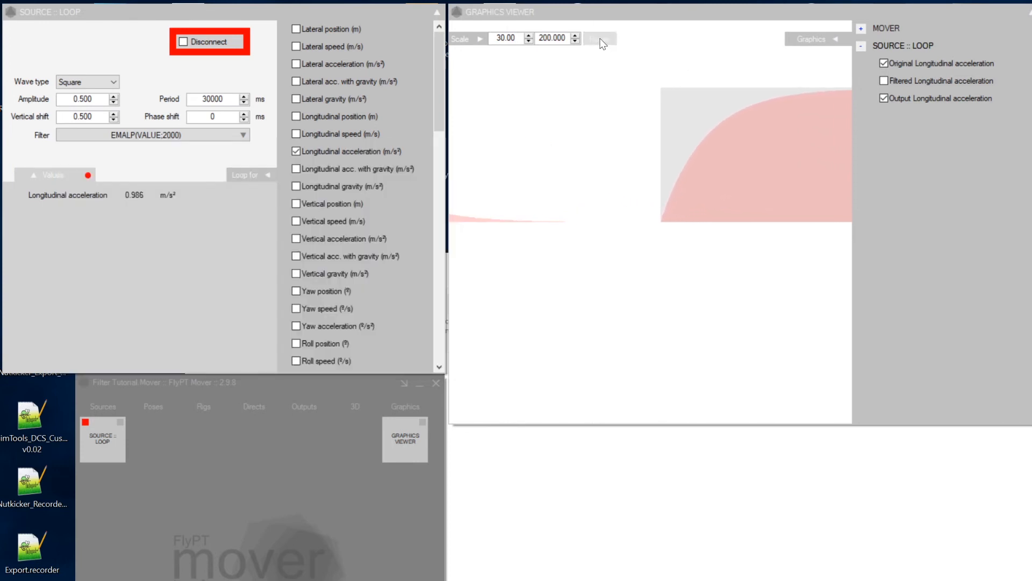
pyautogui.moveTo(622, 194)
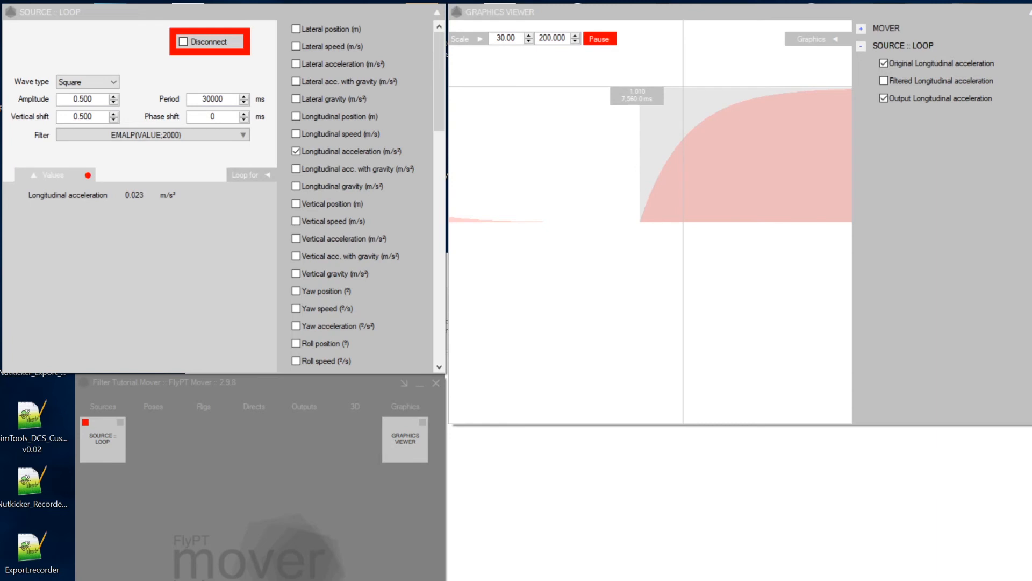
pyautogui.click(243, 135)
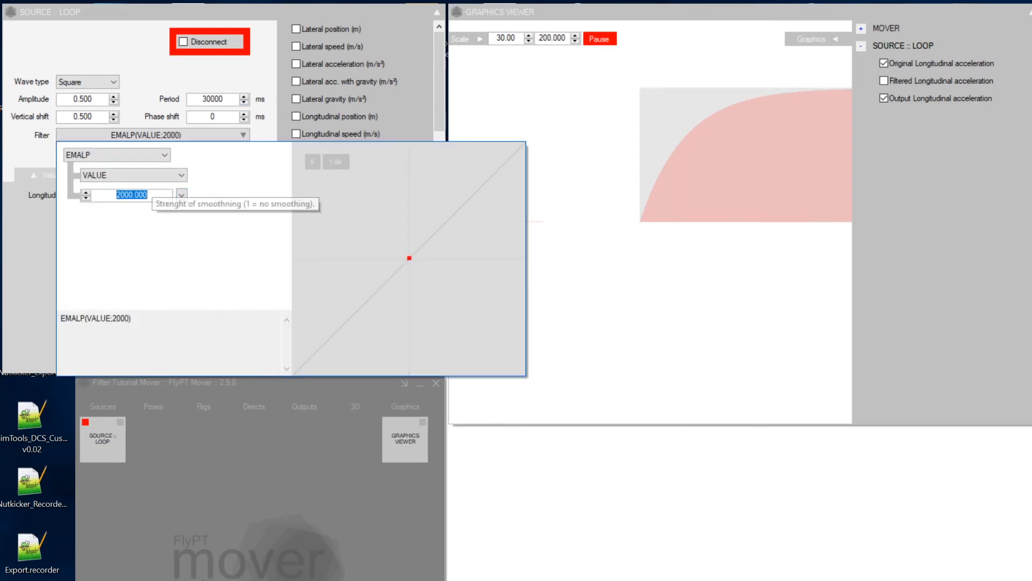
pyautogui.click(147, 66)
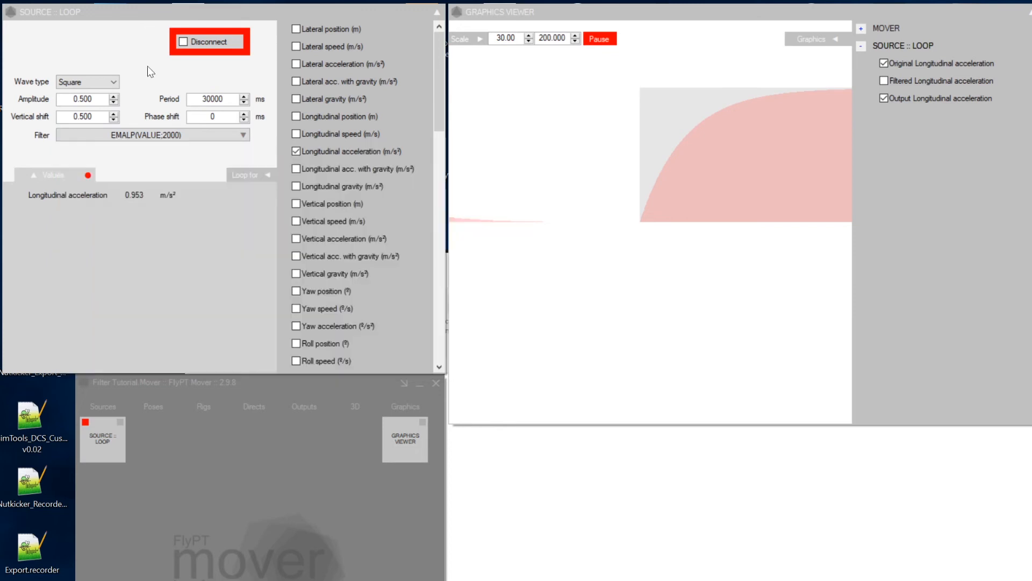